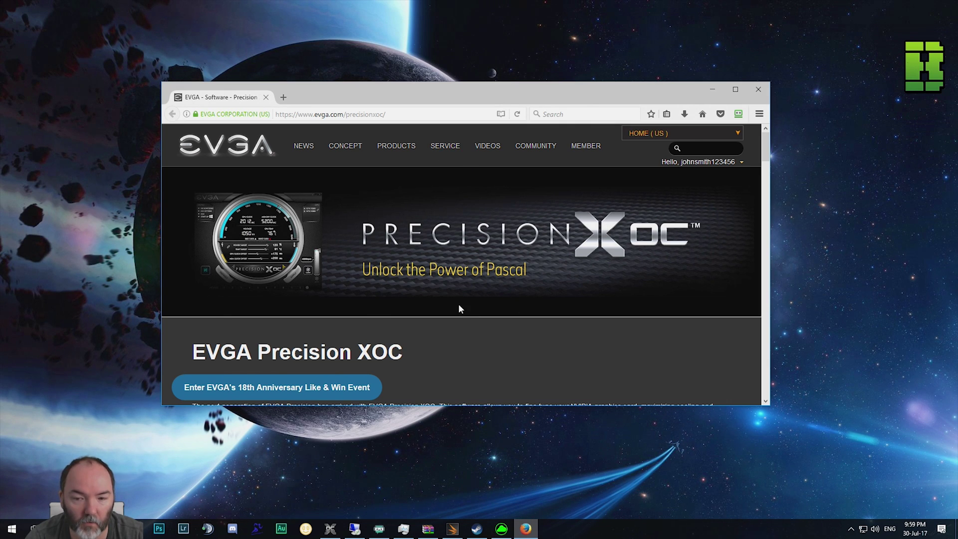
- Download the standalone installer EVGA_PrecisionX_OC_Setup_v6.1.13.exe from the EVGA page and save it to disk
scroll(540, 289, down, 20)
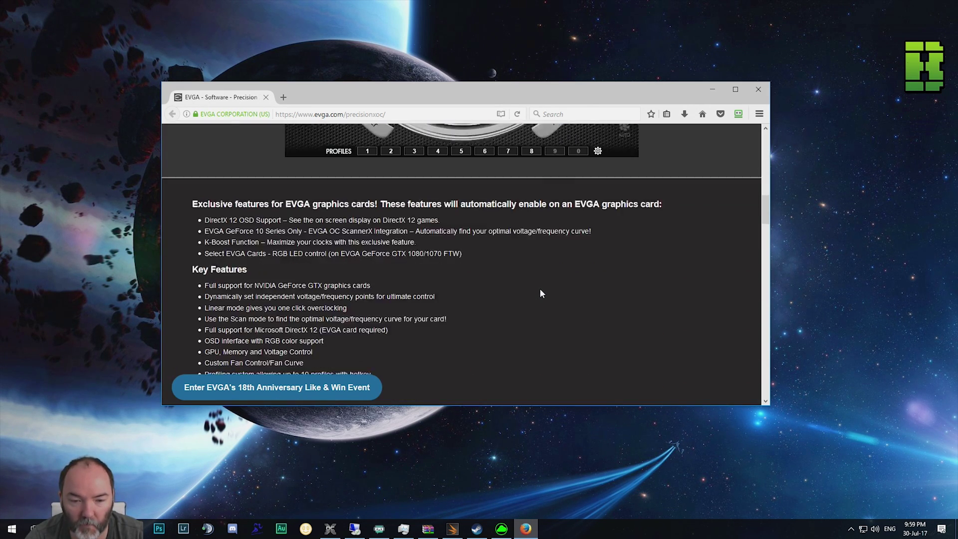
scroll(535, 292, down, 2)
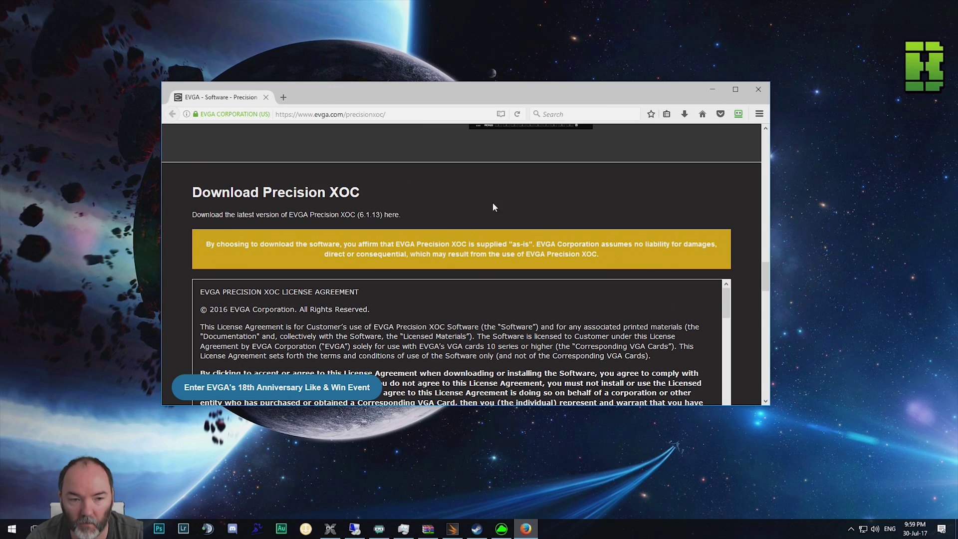
scroll(387, 241, down, 3)
scroll(386, 248, down, 2)
scroll(517, 262, up, 5)
scroll(499, 279, down, 3)
scroll(447, 313, down, 3)
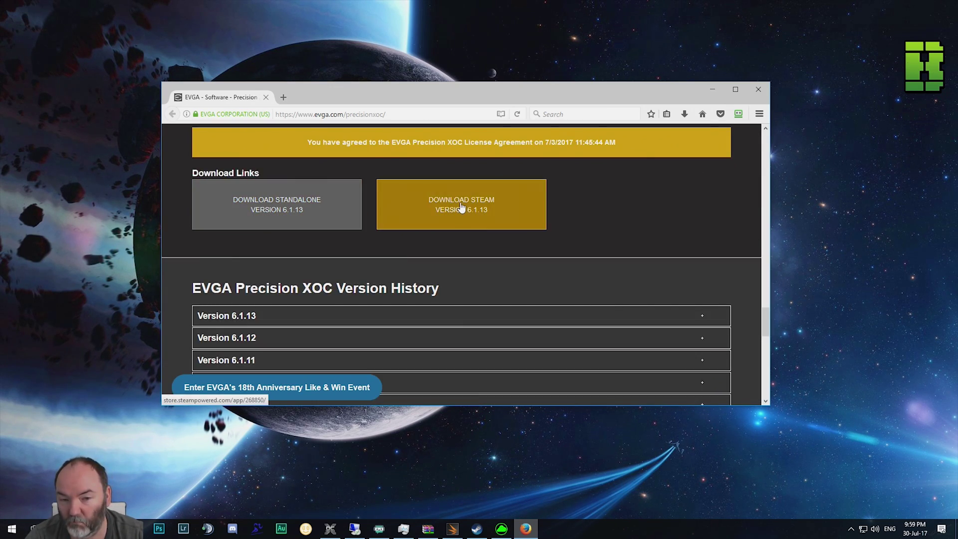
click(287, 211)
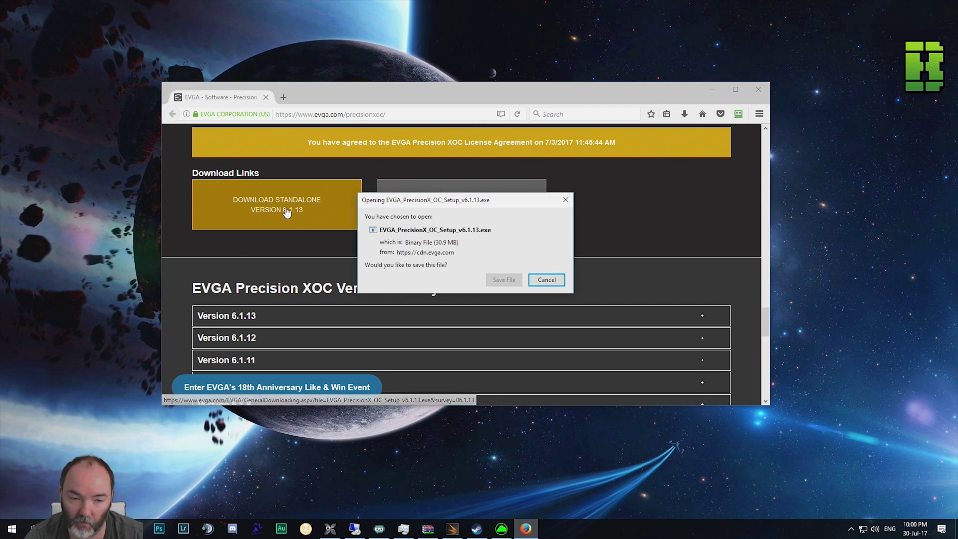
click(505, 280)
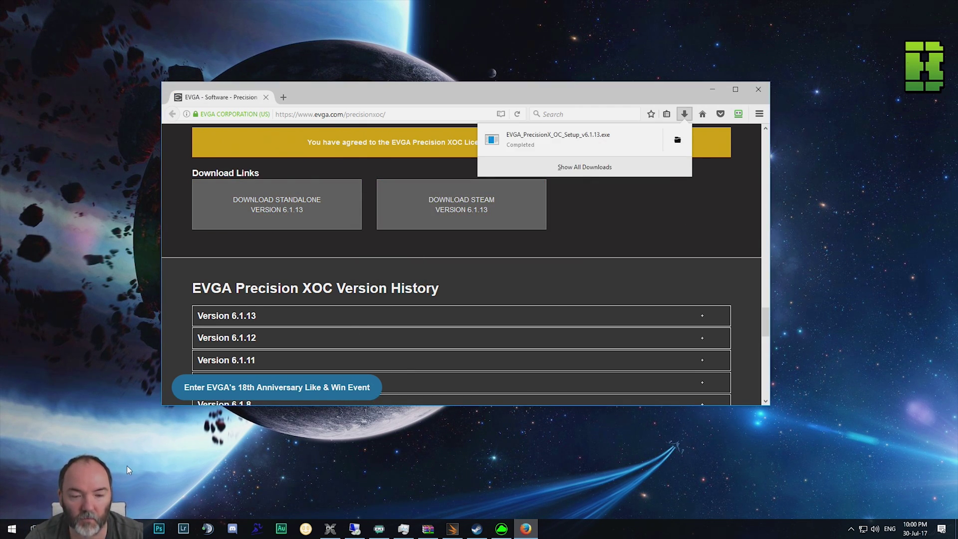
- Run EVGA_PrecisionX_OC_Setup_v6.1.13.exe from the Downloads folder and continue through the InstallShield setup
click(677, 139)
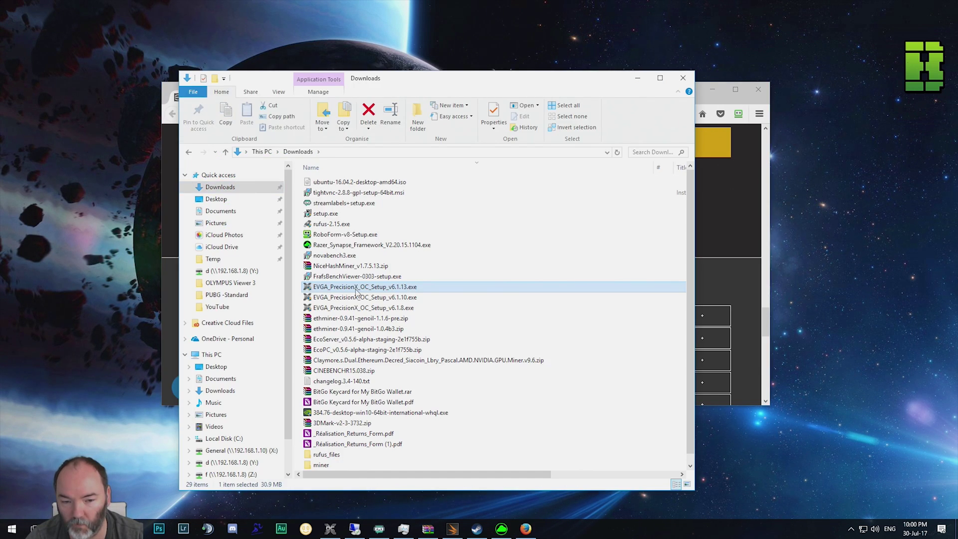
double_click(357, 292)
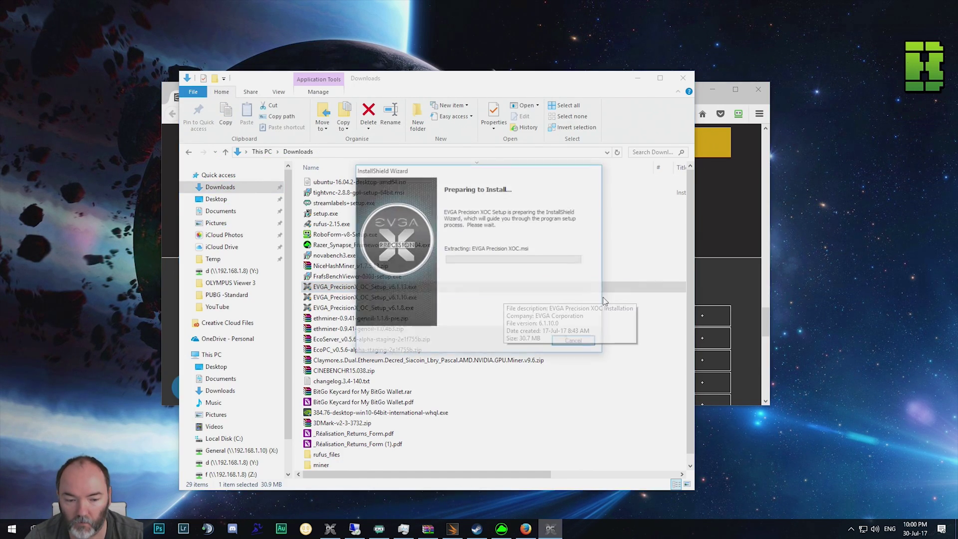
click(644, 78)
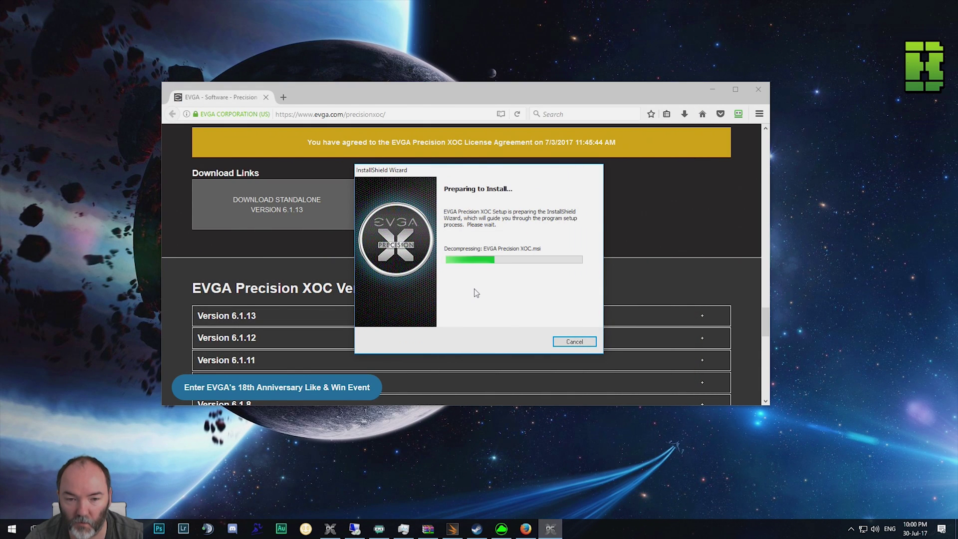
click(553, 342)
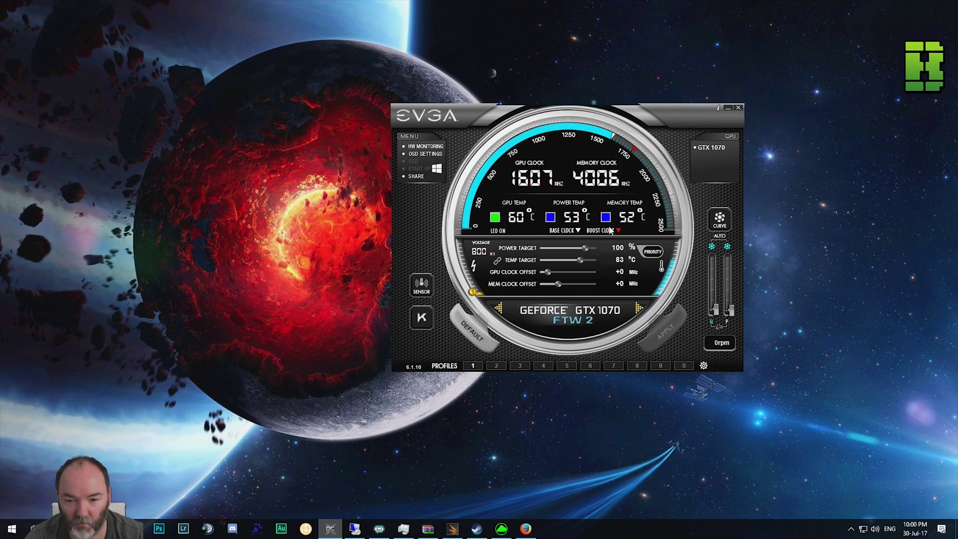
- Move the window toward the centre, restore it from the tray, and reset the GTX 1070 to defaults
drag(687, 115, 554, 137)
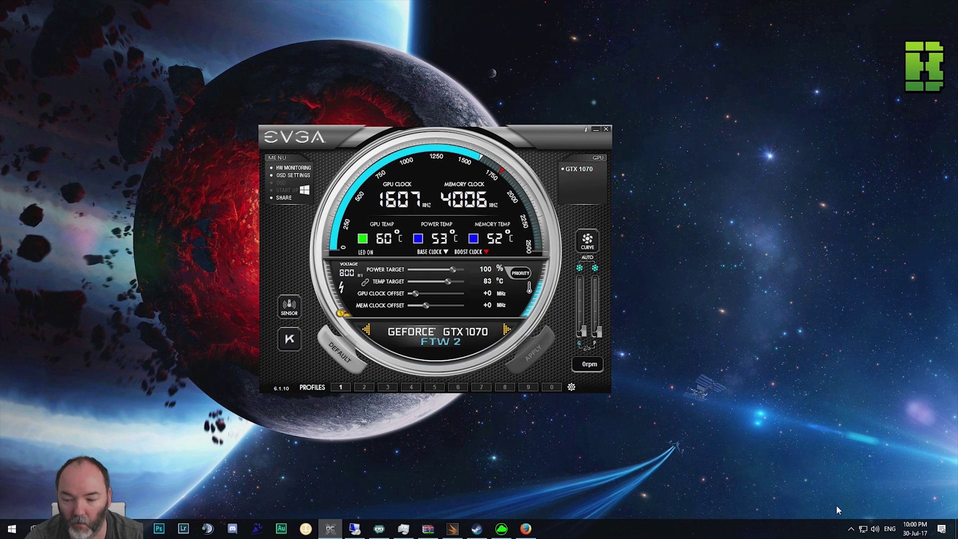
click(851, 529)
click(841, 510)
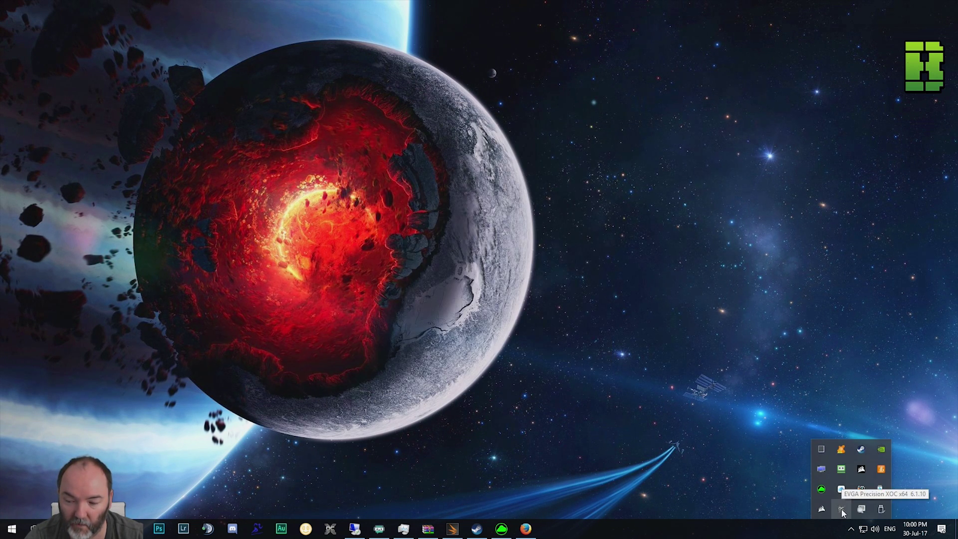
click(842, 509)
click(342, 357)
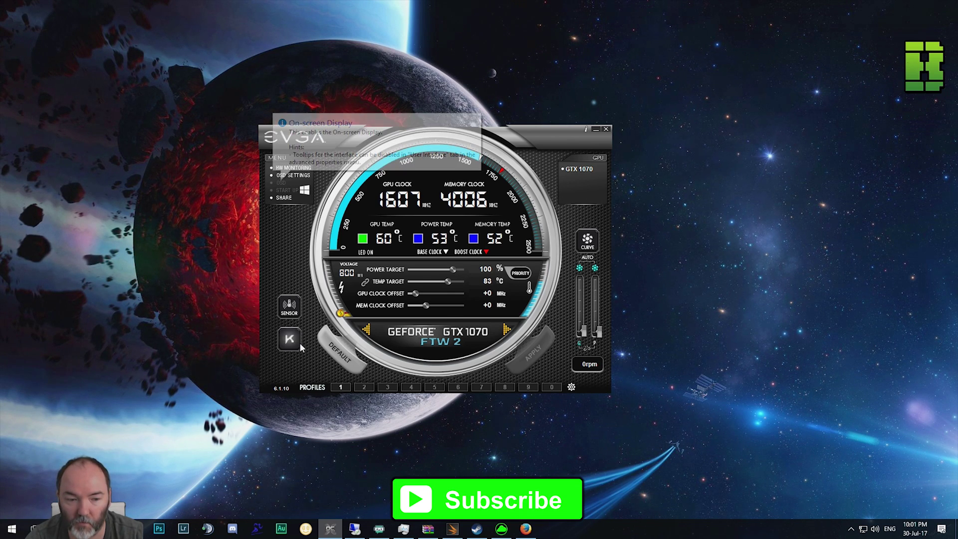
mouse_move(290, 343)
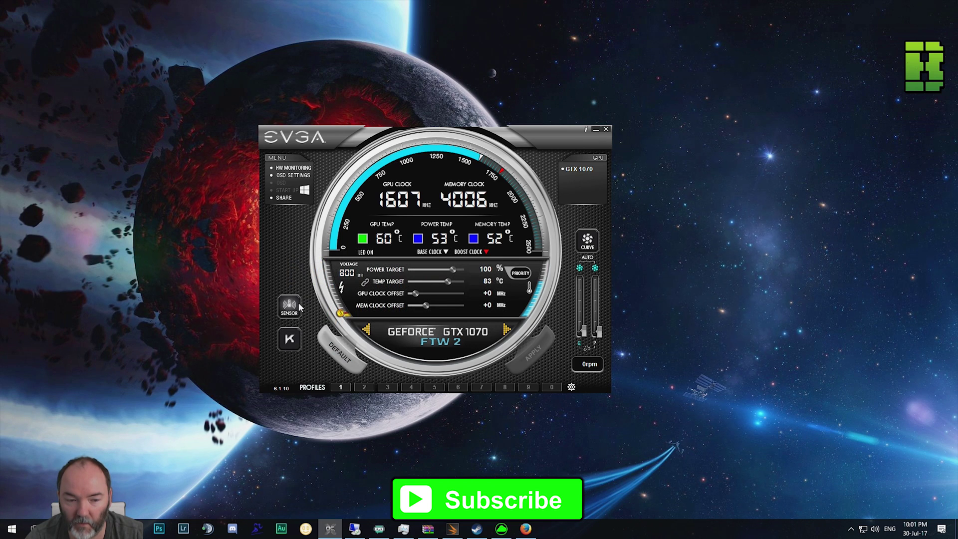
click(289, 312)
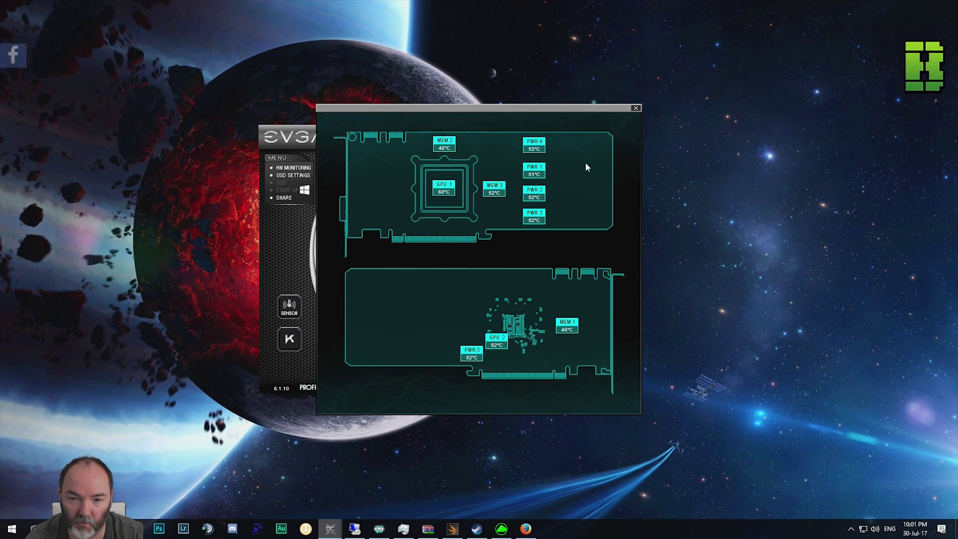
click(635, 109)
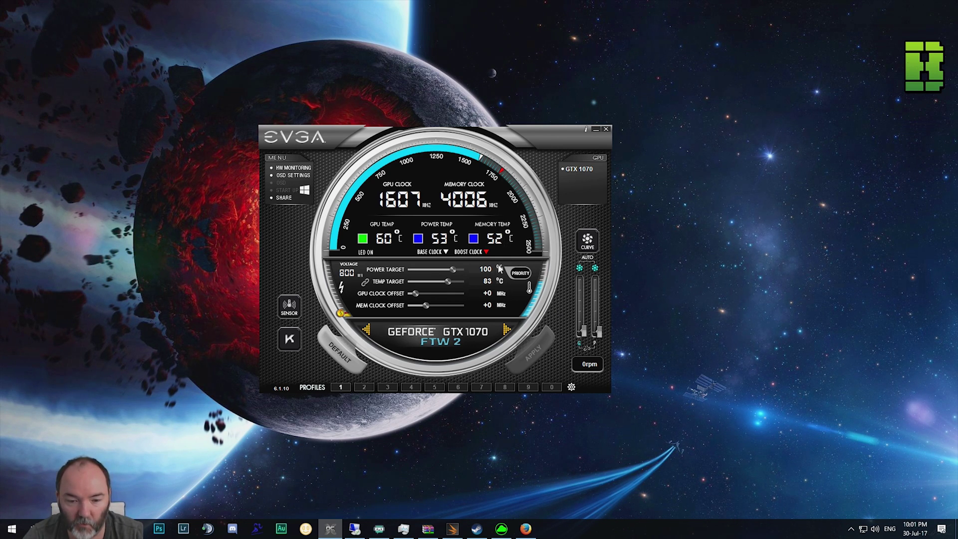
- Raise the linked power target to 102% and set the temp target to 85 °C, unapplied
drag(452, 269, 476, 272)
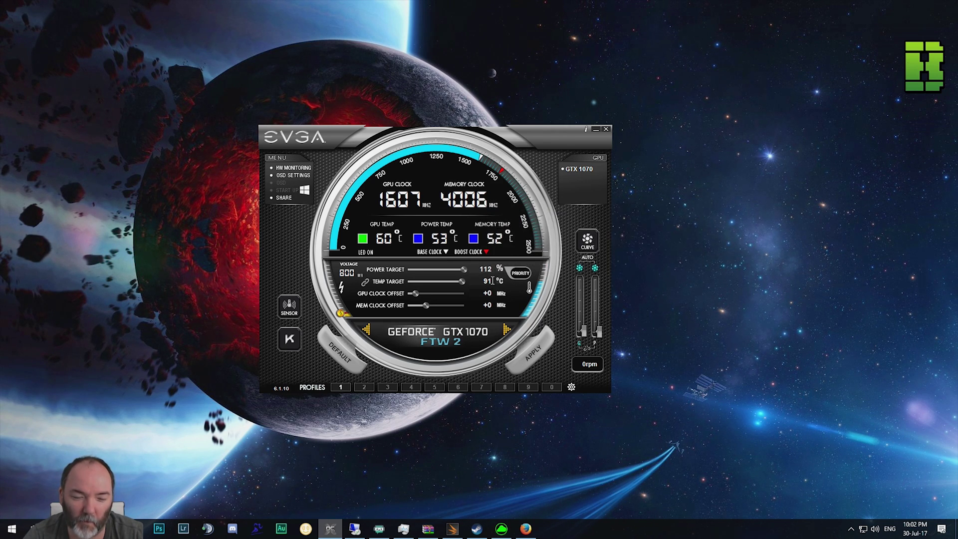
drag(463, 281, 457, 282)
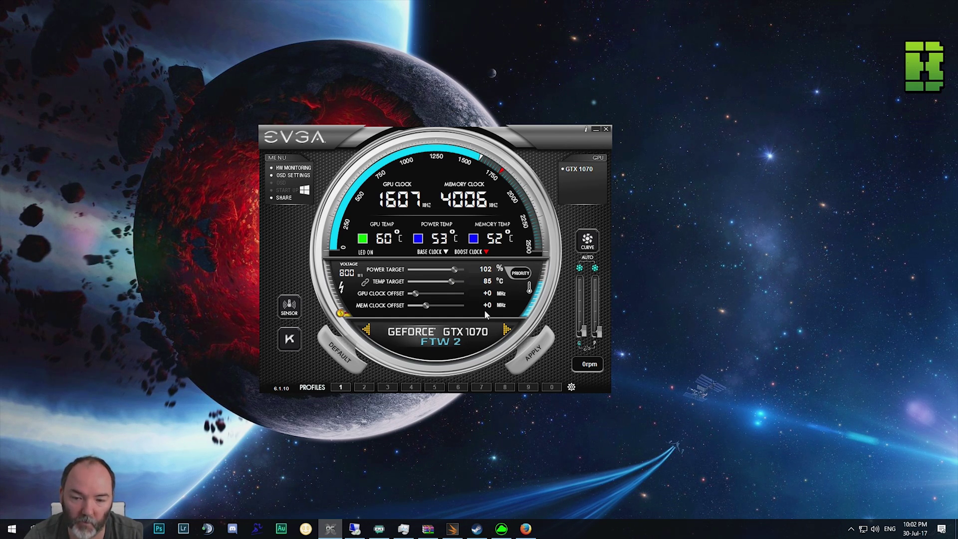
mouse_move(341, 317)
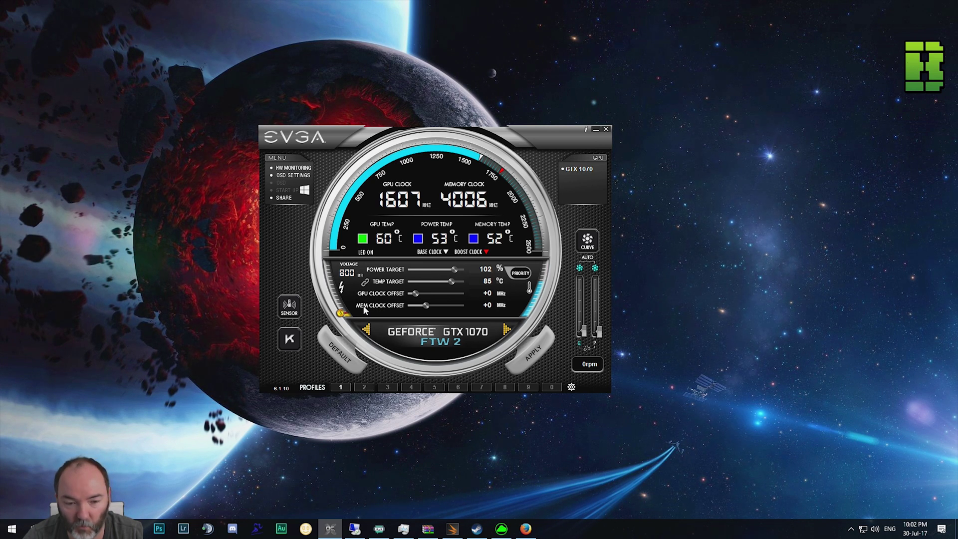
- Set the memory clock offset to +200 MHz and apply it
click(488, 305)
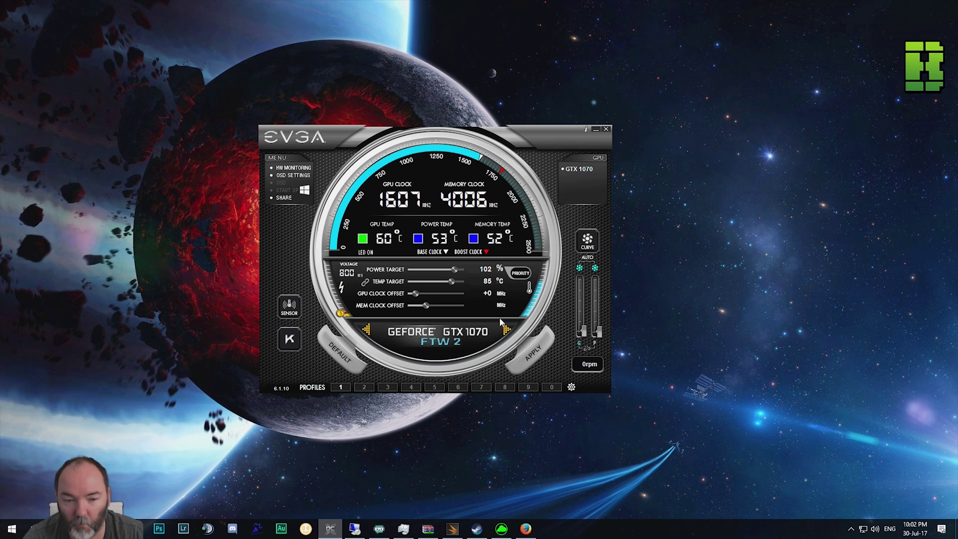
text(200)
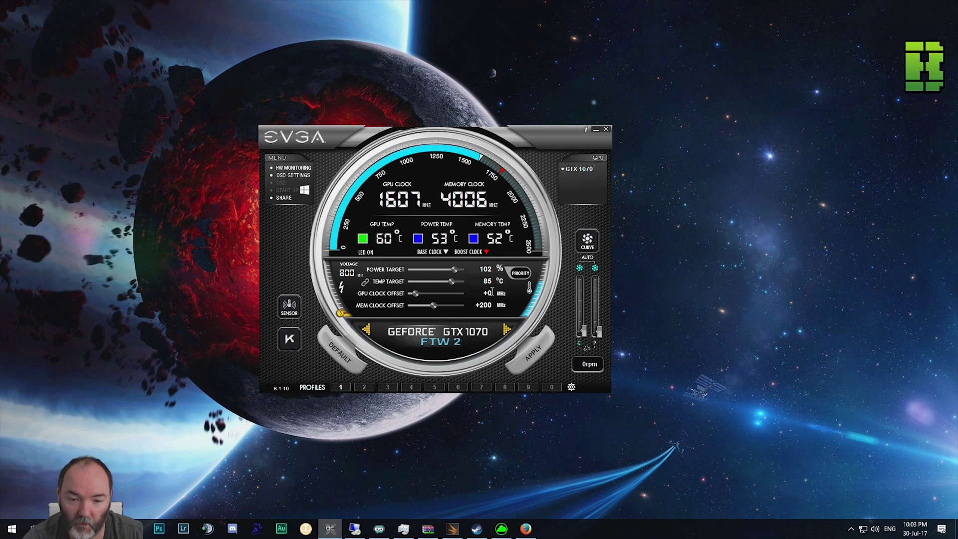
click(533, 357)
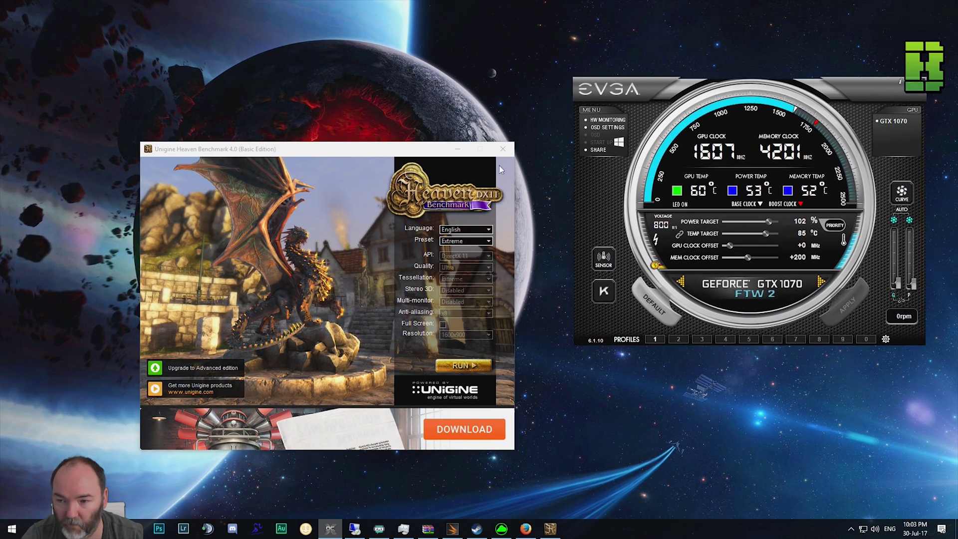
- Run the Heaven Extreme-preset scene in a window
click(499, 166)
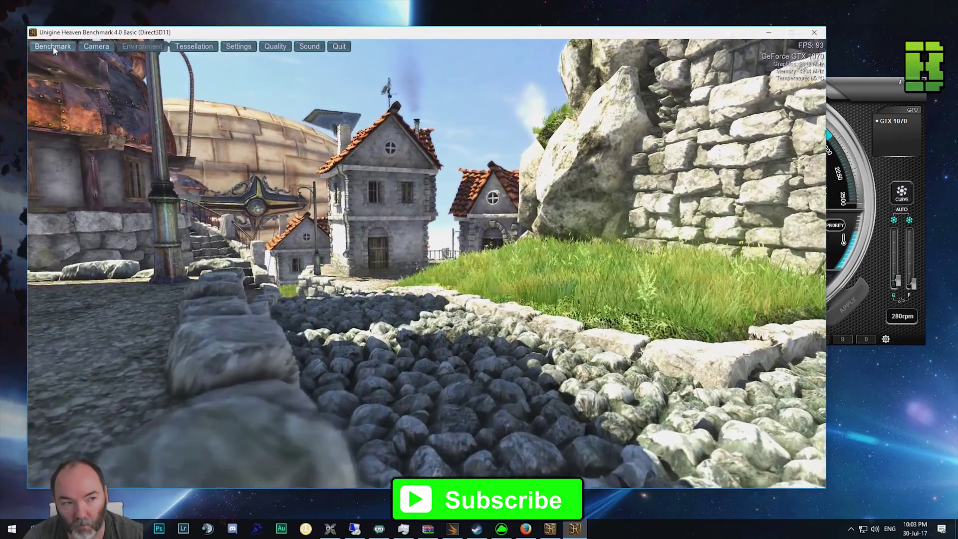
- Run the timed Heaven benchmark, scoring 2975 at 118.1 FPS
click(53, 47)
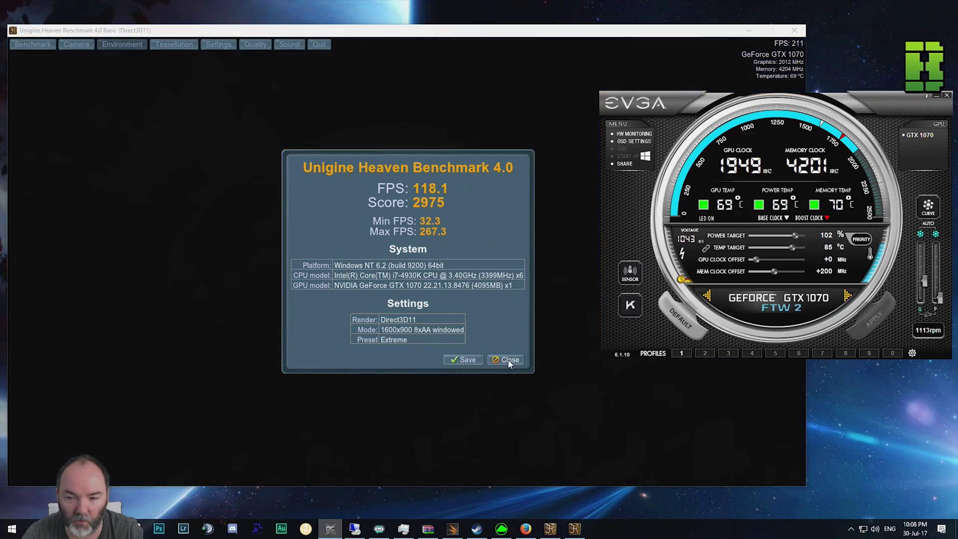
- Close the benchmark results and bring the Precision XOC window to the front
click(510, 360)
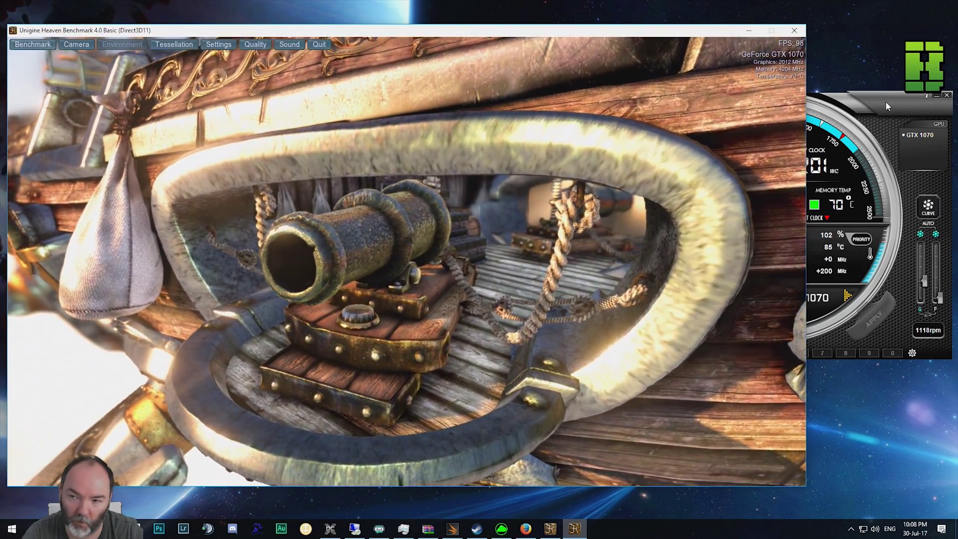
click(886, 106)
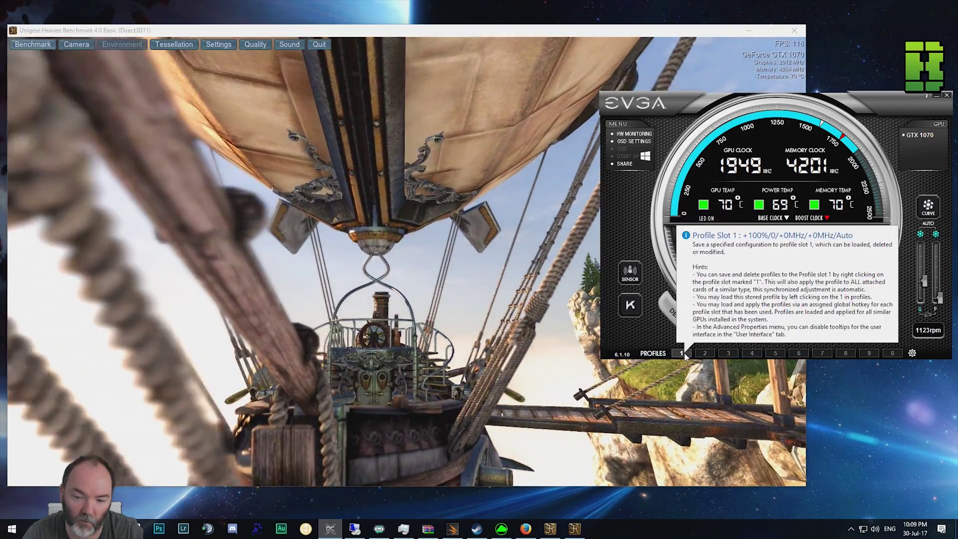
- Store the +200 setup in profile 1 and enter a +300 MHz memory clock offset
click(682, 354)
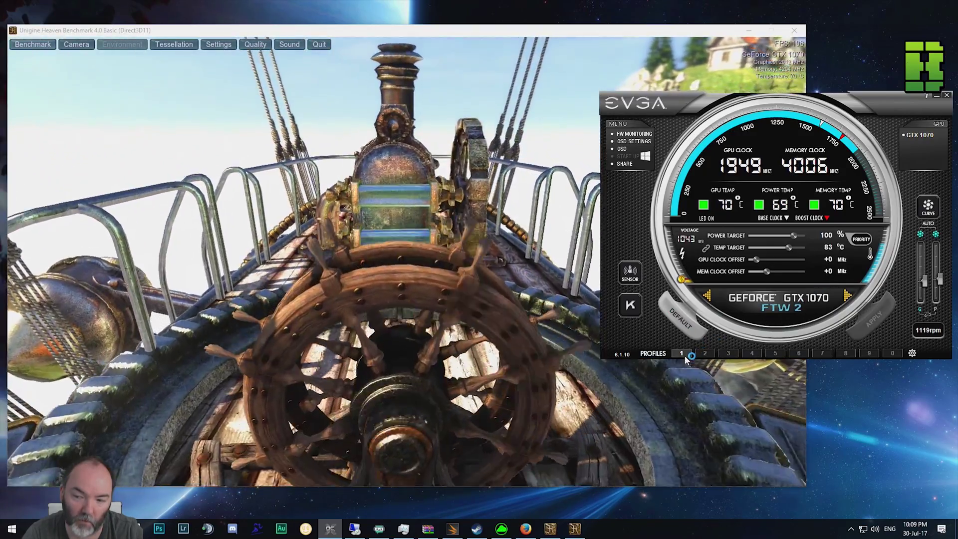
click(683, 354)
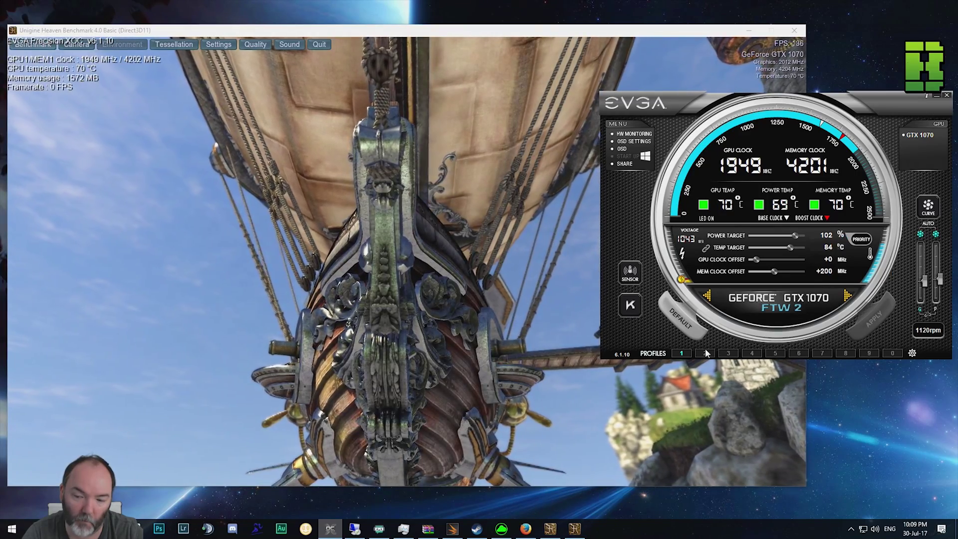
click(681, 354)
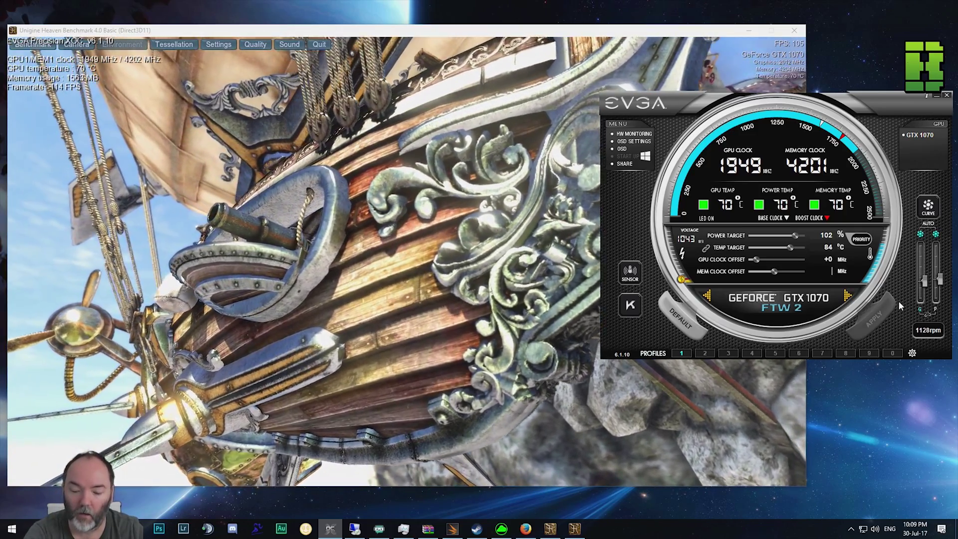
text(300)
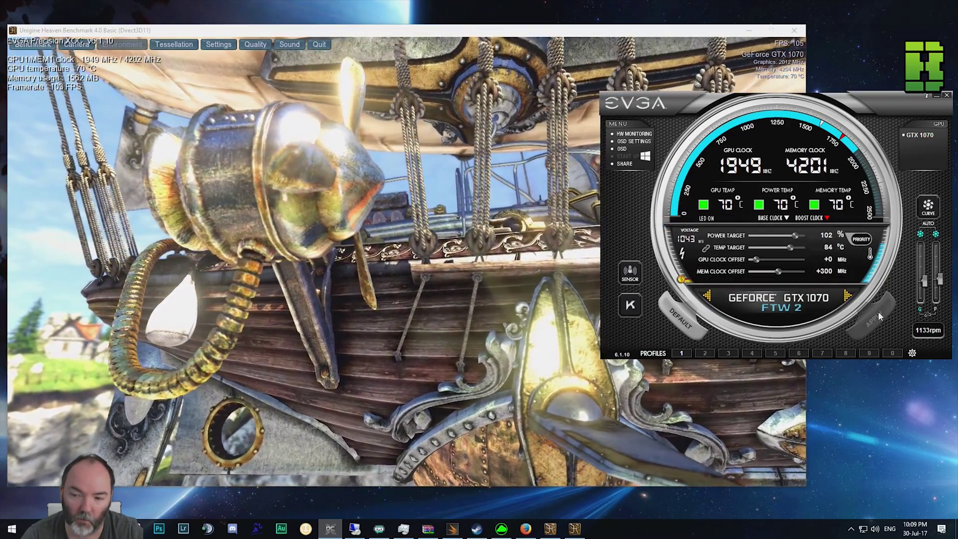
- Apply the +300 MHz memory offset and rerun Heaven, scoring 3108 at 123.4 FPS
click(878, 311)
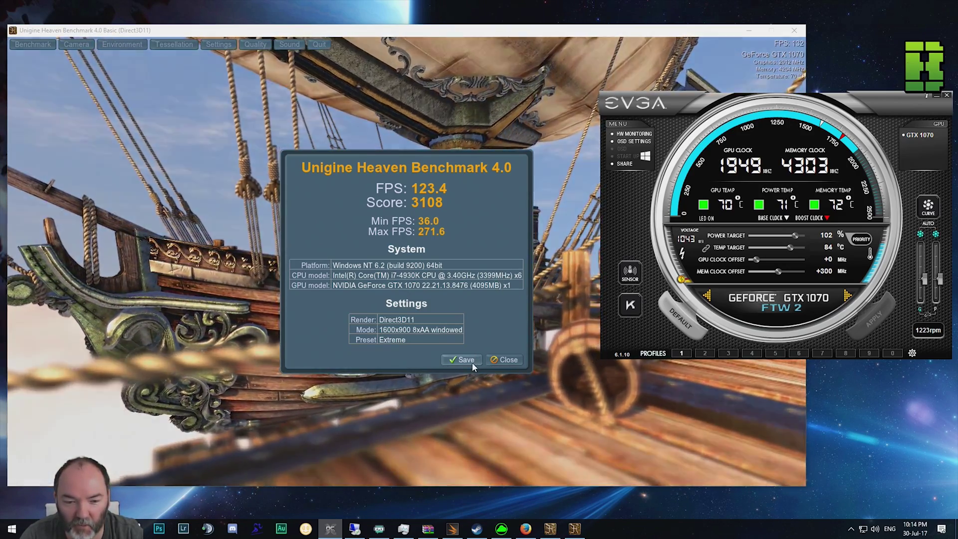
- Dismiss the 3108-score Heaven results and start entering a new memory clock offset
click(504, 359)
click(830, 271)
text(4)
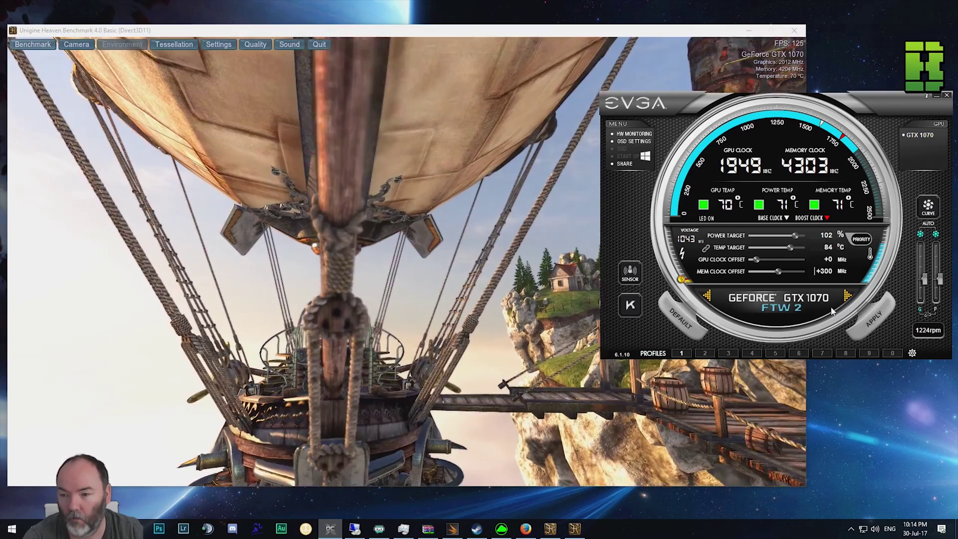
- Store the +300 MHz setup in profile 2, then apply a +400 MHz memory offset
click(877, 316)
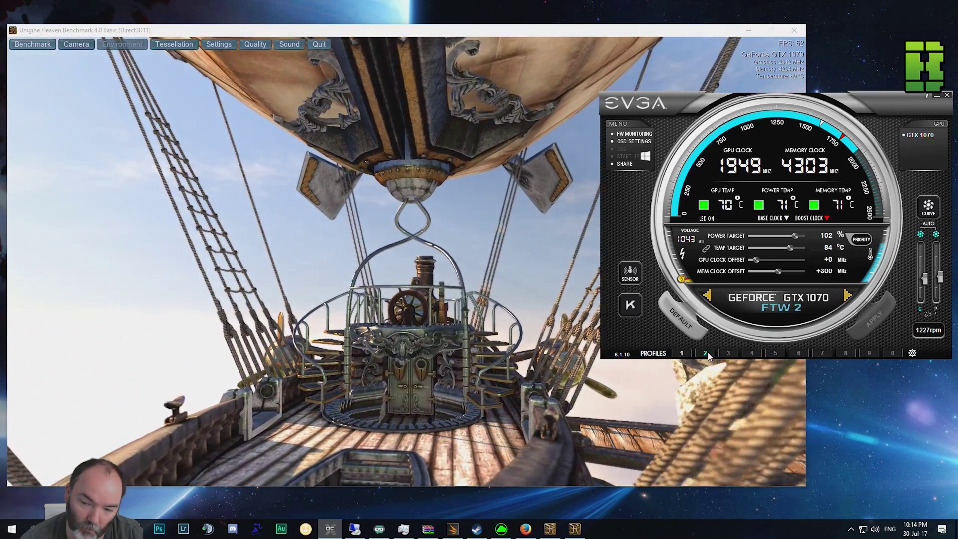
click(705, 354)
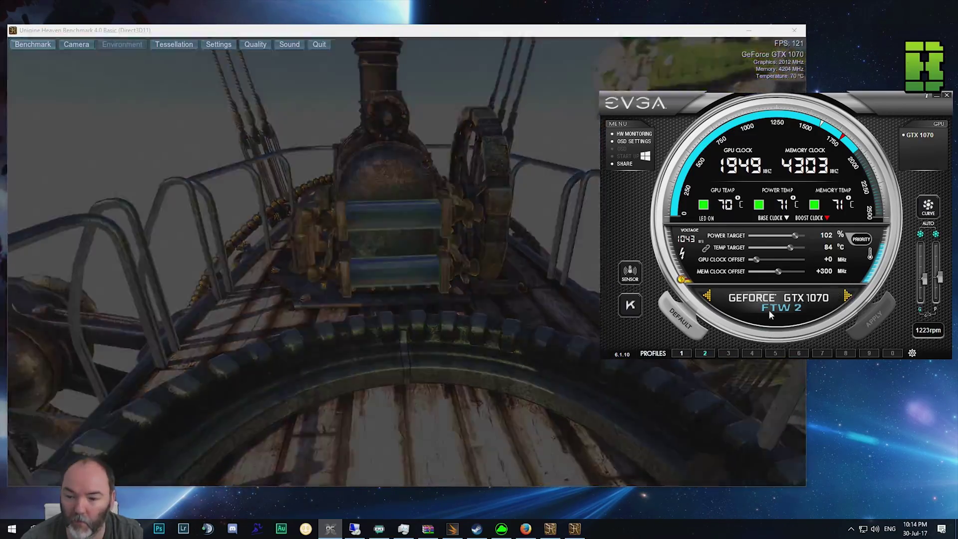
click(826, 271)
text(400)
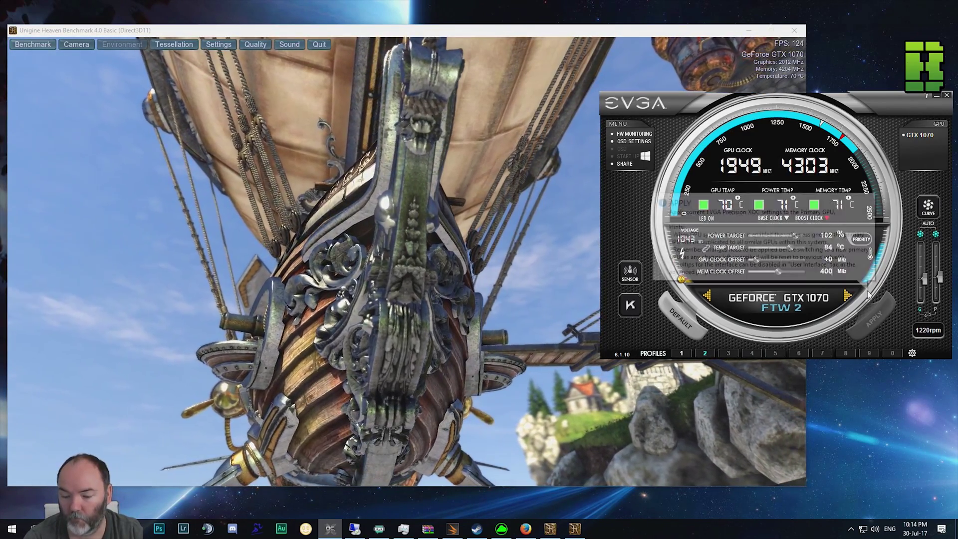
click(879, 314)
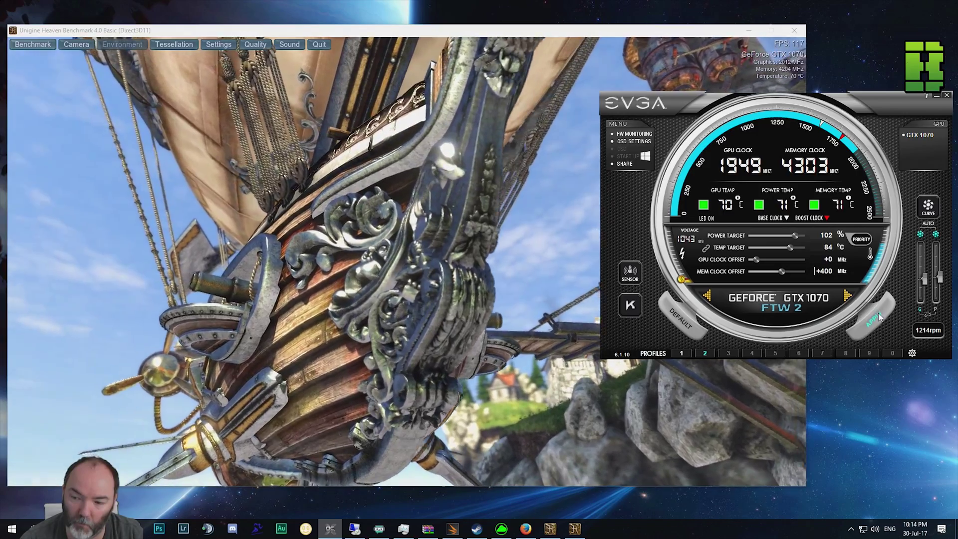
click(879, 313)
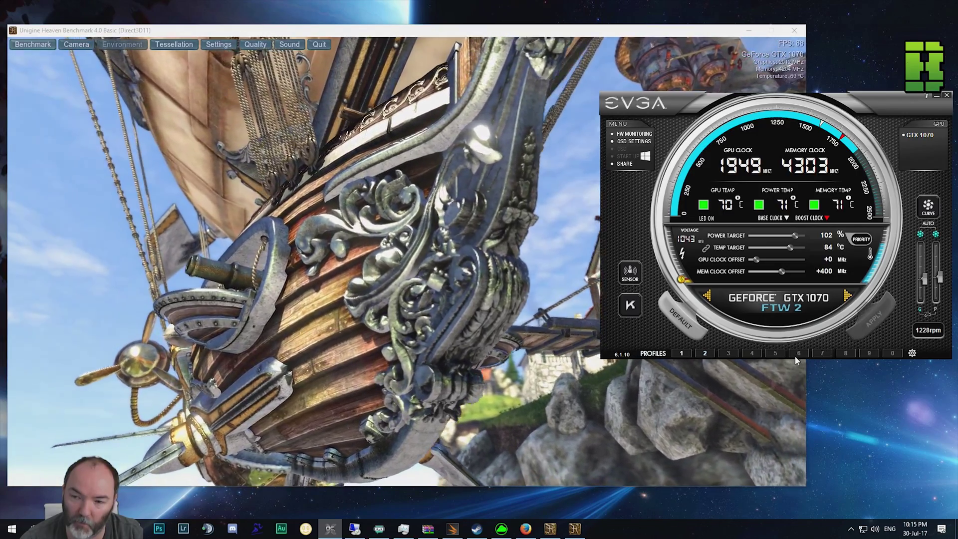